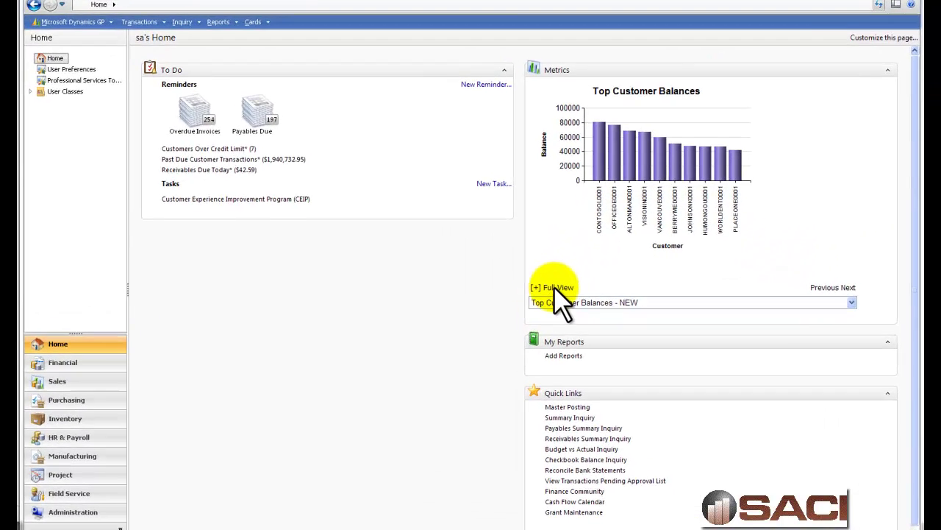
# Open the Top Customer Balances metric in full view and run the report for 40 customers
pyautogui.click(558, 289)
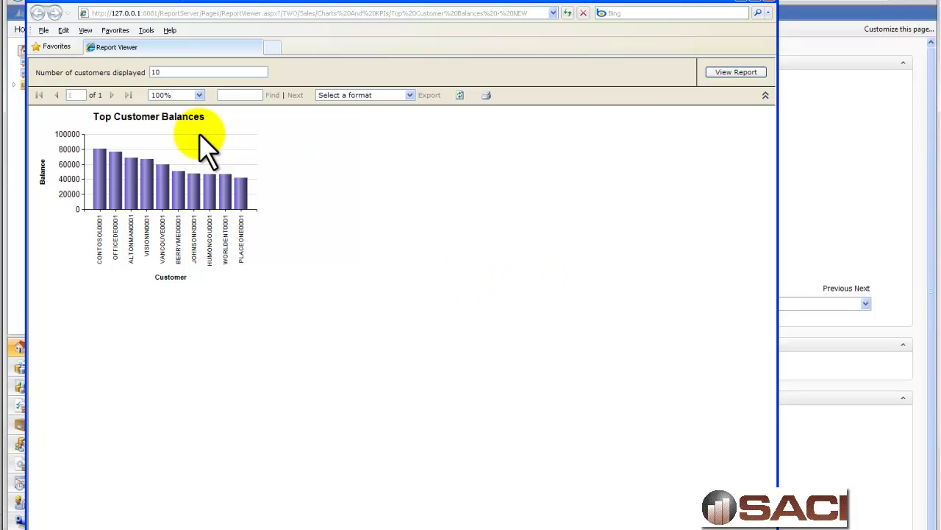
pyautogui.moveTo(163, 71); pyautogui.dragTo(114, 72)
pyautogui.write('40')
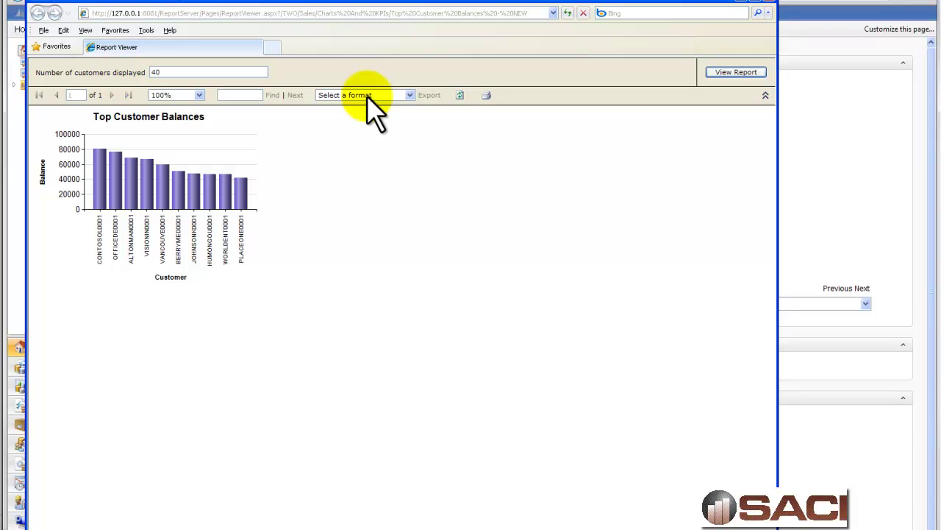
pyautogui.click(722, 72)
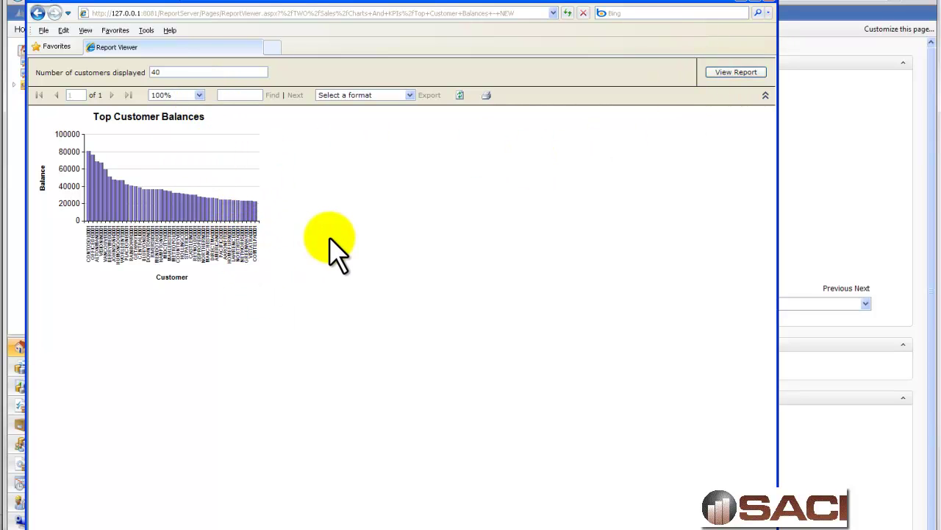
# Rerun the Top Customer Balances report with the number of customers displayed set to 25
pyautogui.moveTo(174, 73); pyautogui.dragTo(129, 81)
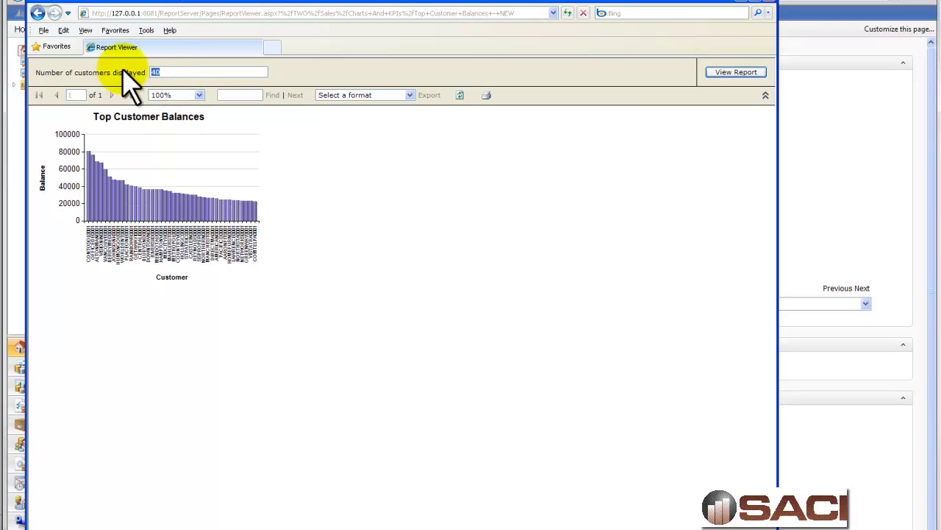
pyautogui.write('25')
pyautogui.click(721, 73)
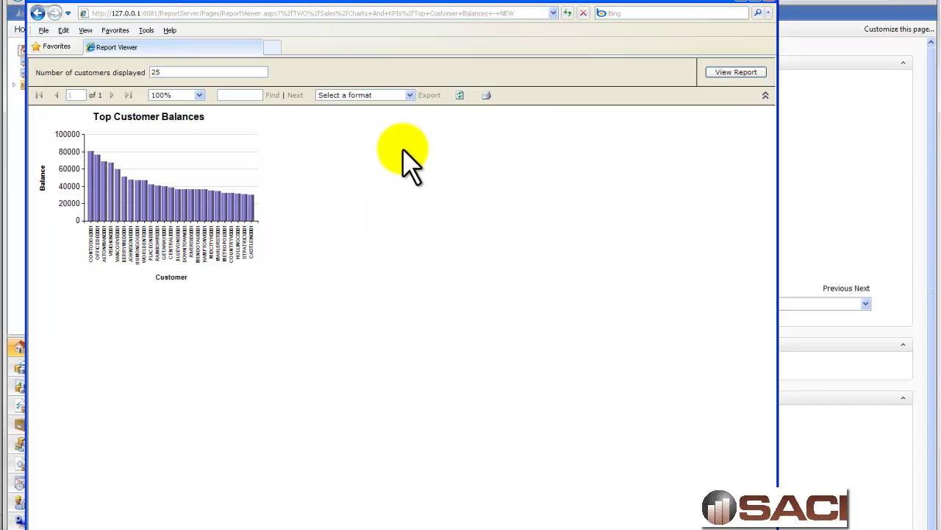
# Export the Top Customer Balances report in Excel format and open the exported file
pyautogui.click(411, 95)
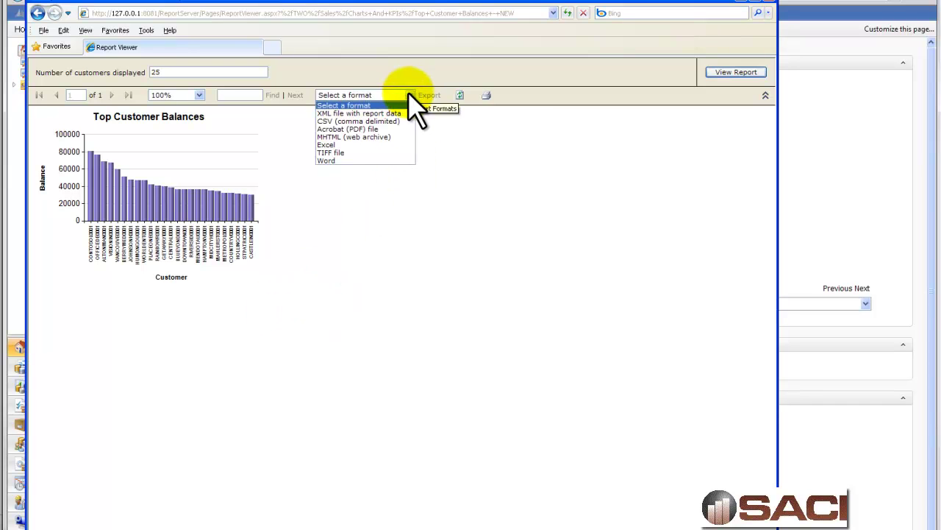
pyautogui.click(342, 145)
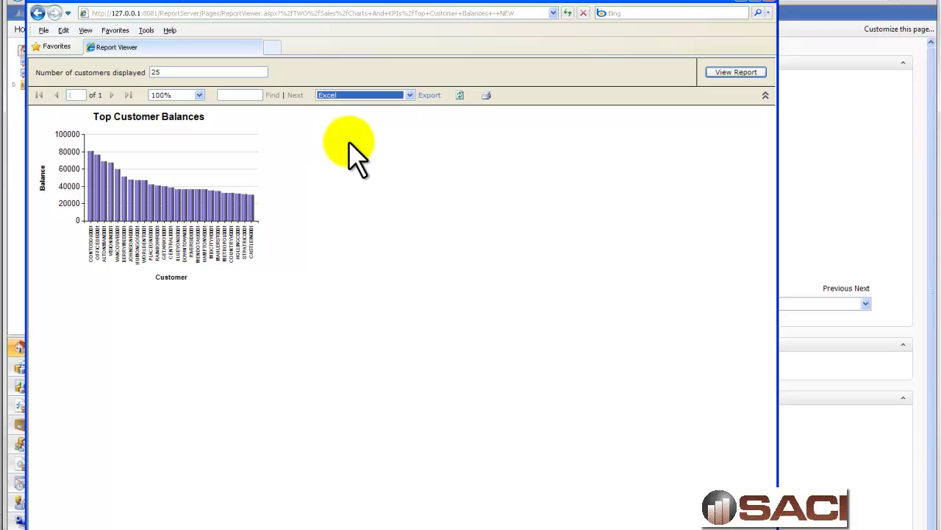
pyautogui.click(430, 95)
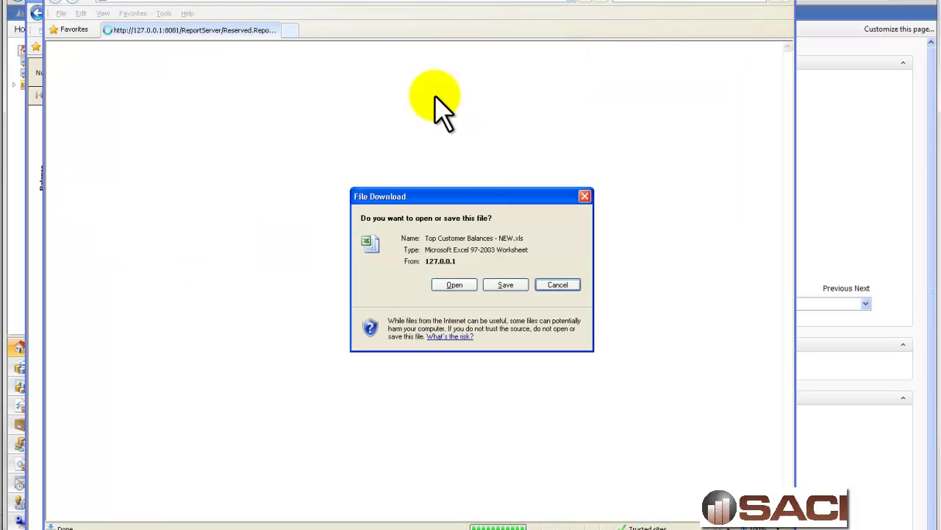
pyautogui.click(454, 285)
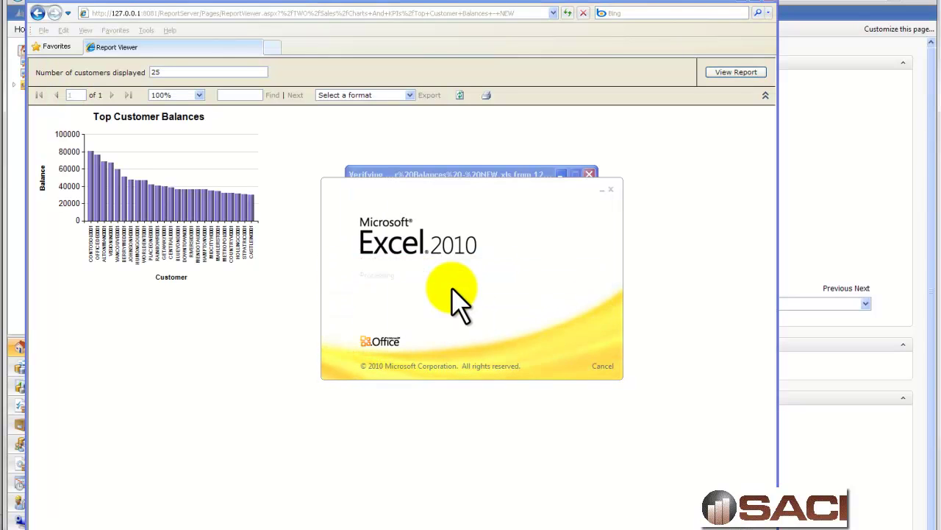
# Enlarge the chart picture in the worksheet until it reaches about column K and row 28
pyautogui.click(372, 16)
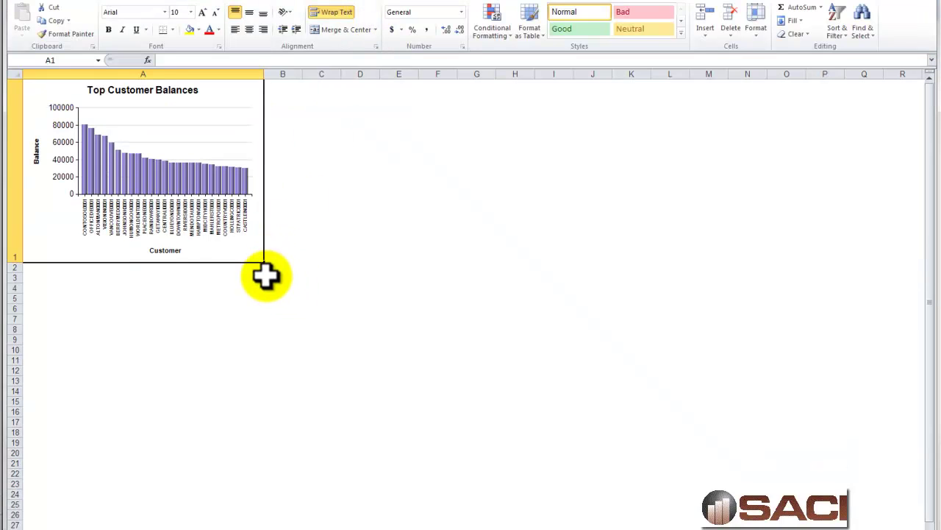
pyautogui.click(263, 261)
pyautogui.moveTo(271, 269); pyautogui.dragTo(637, 430)
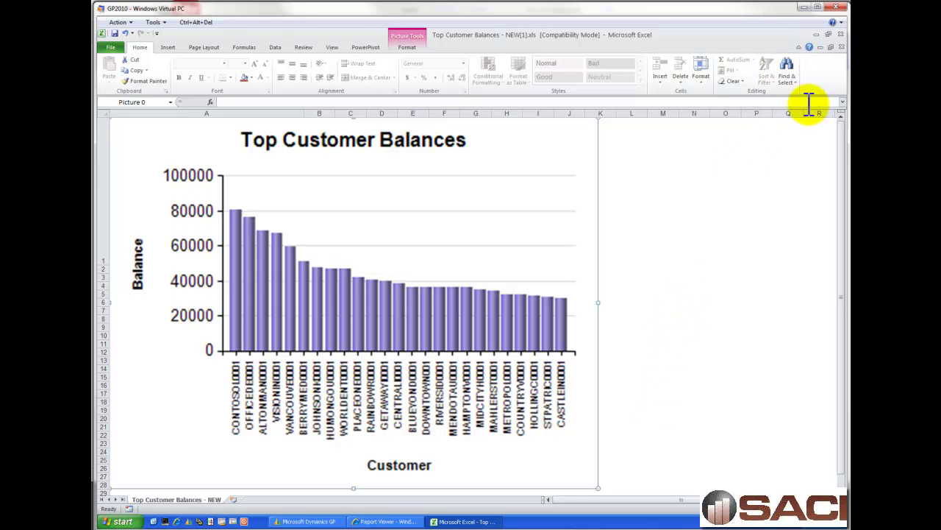
# Close the exported workbook without saving and close the report window to return to the home page
pyautogui.click(841, 34)
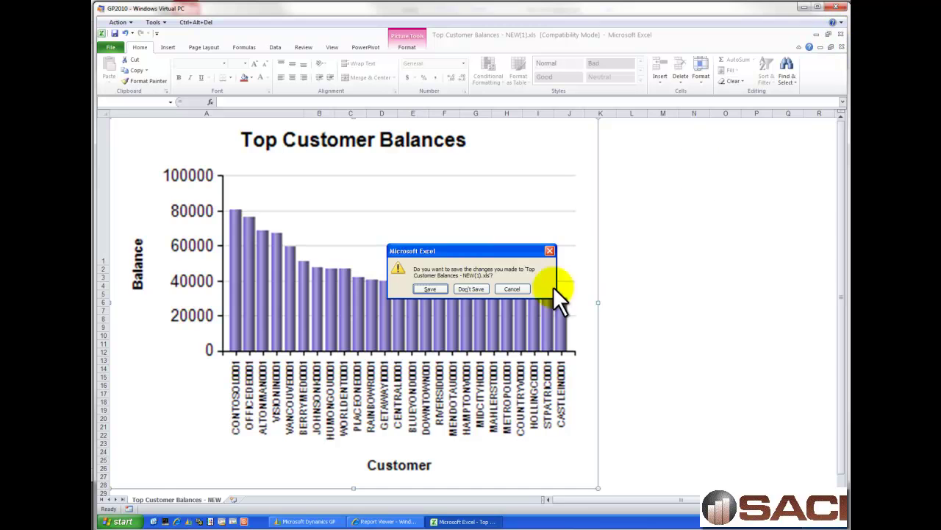
pyautogui.click(474, 290)
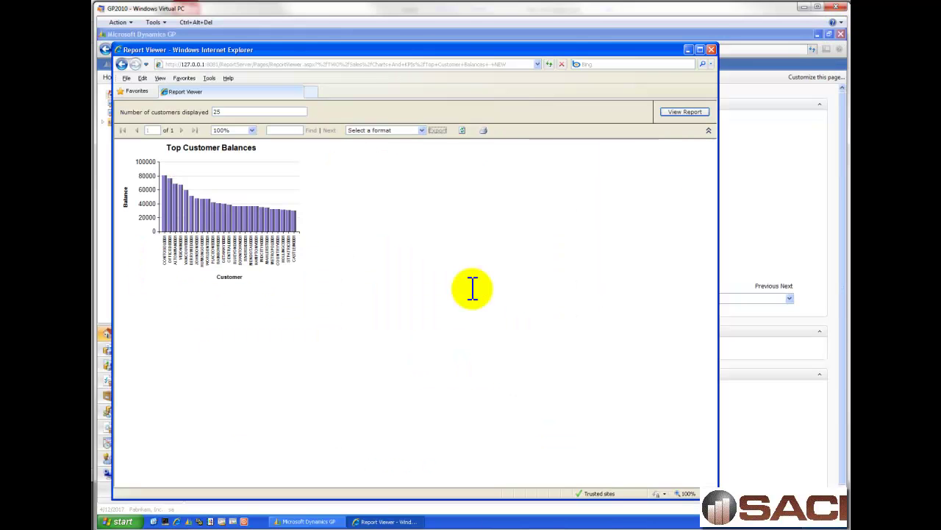
pyautogui.click(711, 50)
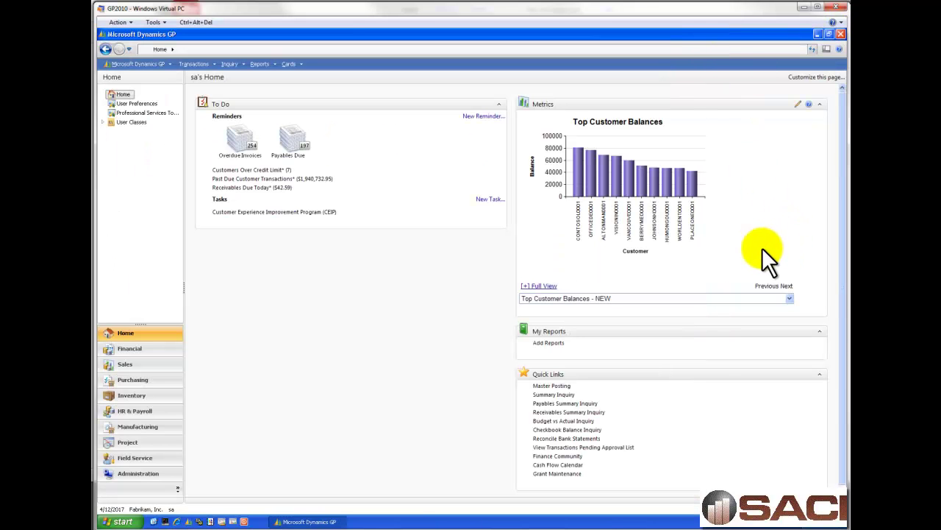
# Add Sales Per Month from the available metrics to the metrics displayed on the home page
pyautogui.click(799, 104)
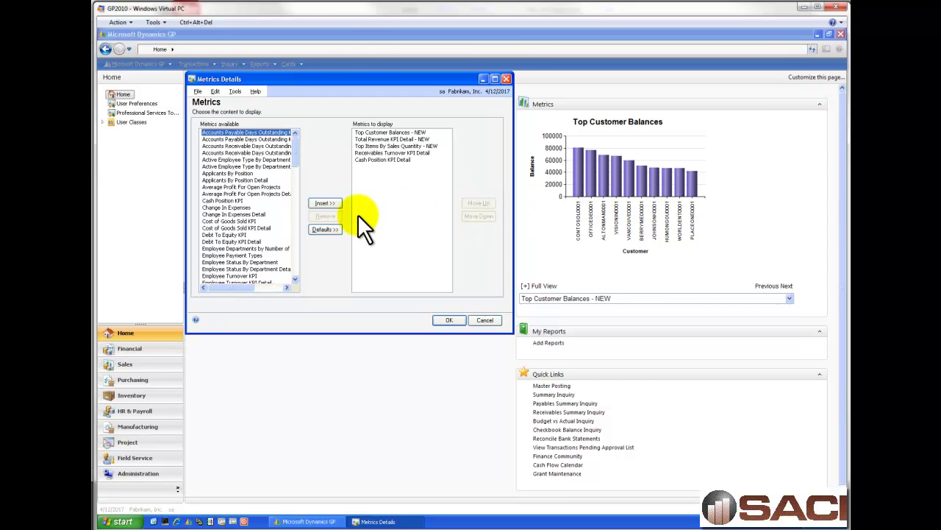
pyautogui.moveTo(293, 152); pyautogui.dragTo(293, 275)
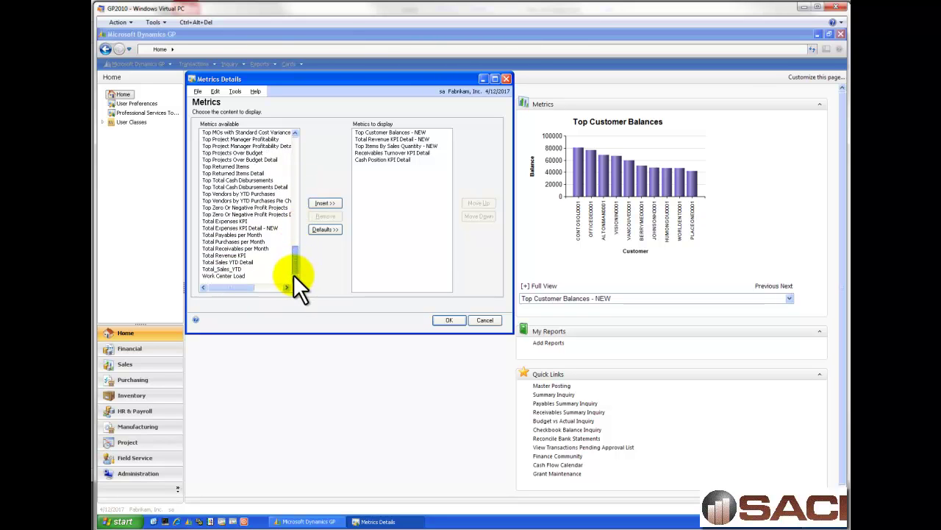
pyautogui.moveTo(293, 274); pyautogui.dragTo(296, 198)
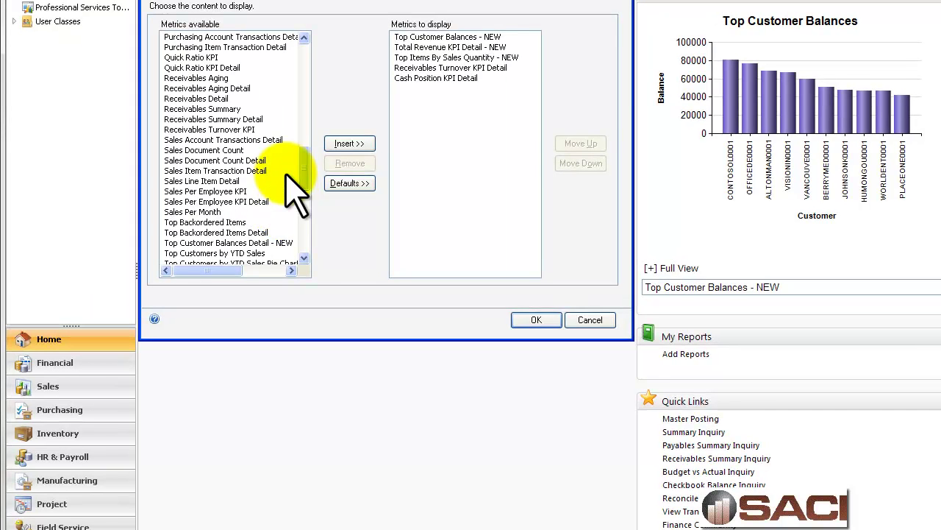
pyautogui.click(305, 249)
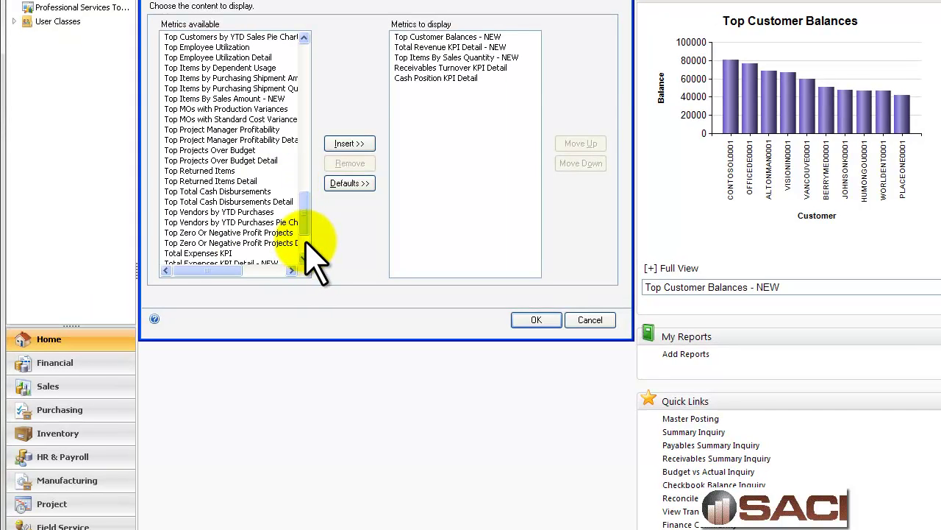
pyautogui.click(304, 103)
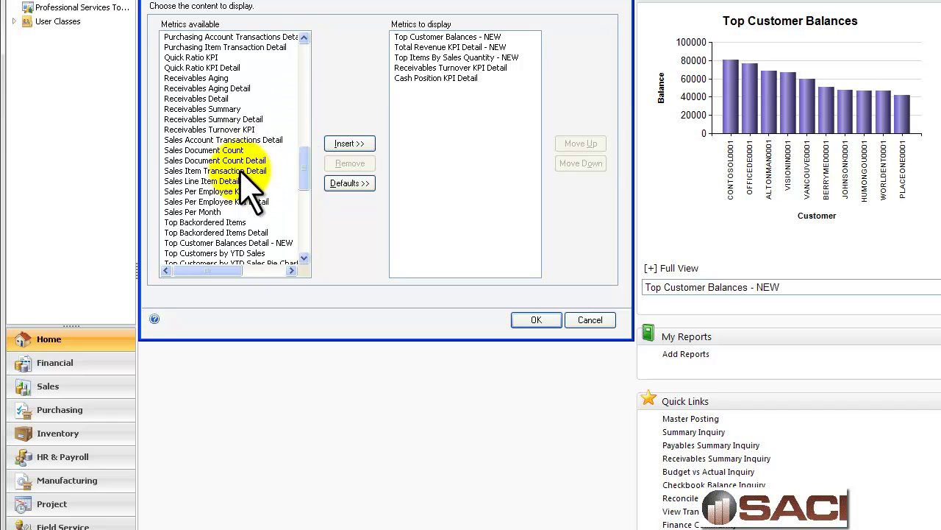
pyautogui.click(211, 213)
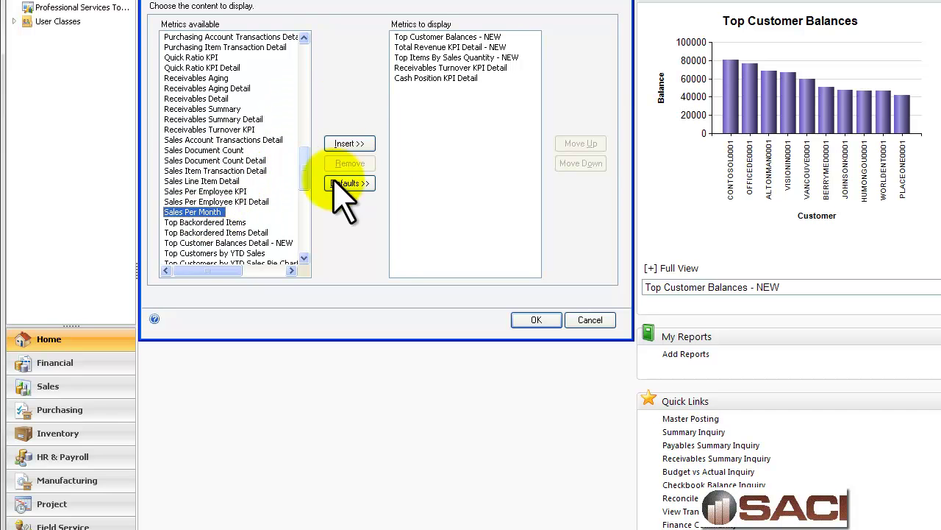
pyautogui.click(352, 143)
pyautogui.click(538, 320)
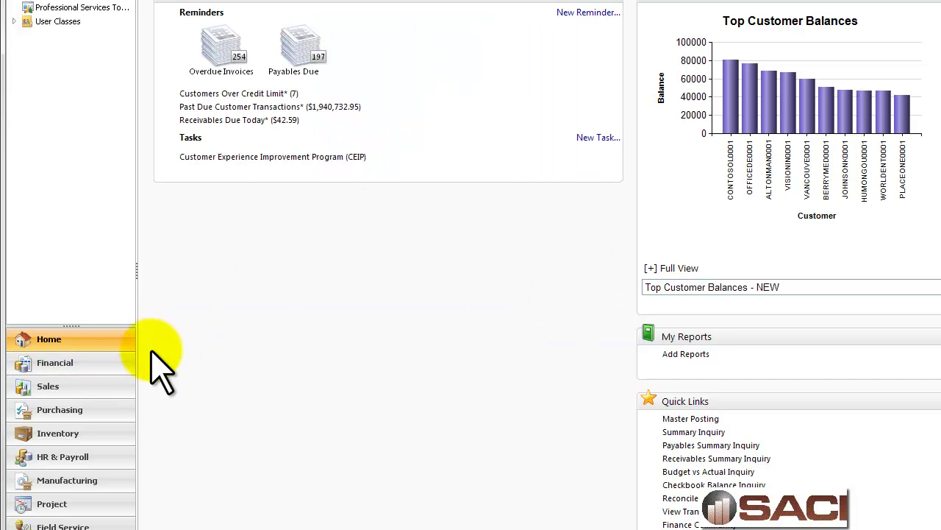
# Refresh the home page by visiting the Financial area and returning, and display the Sales Per Month metric
pyautogui.click(77, 362)
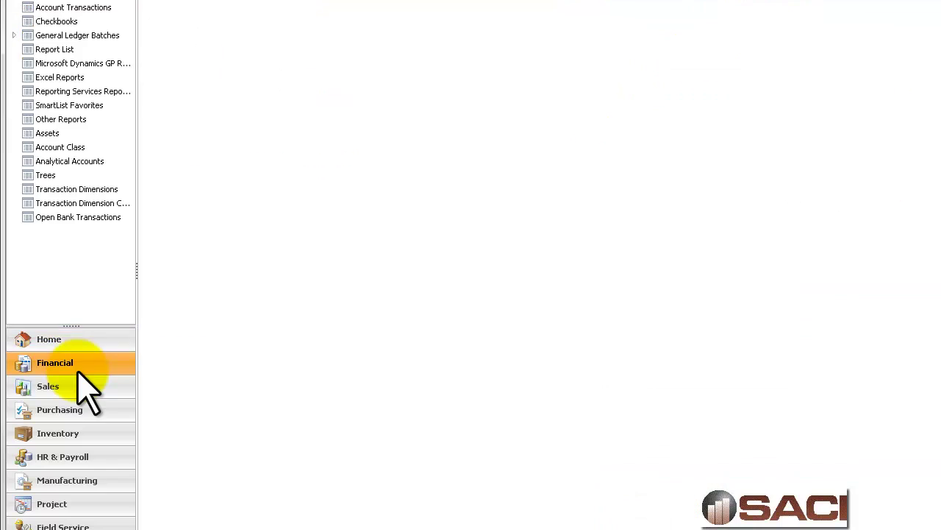
pyautogui.click(62, 339)
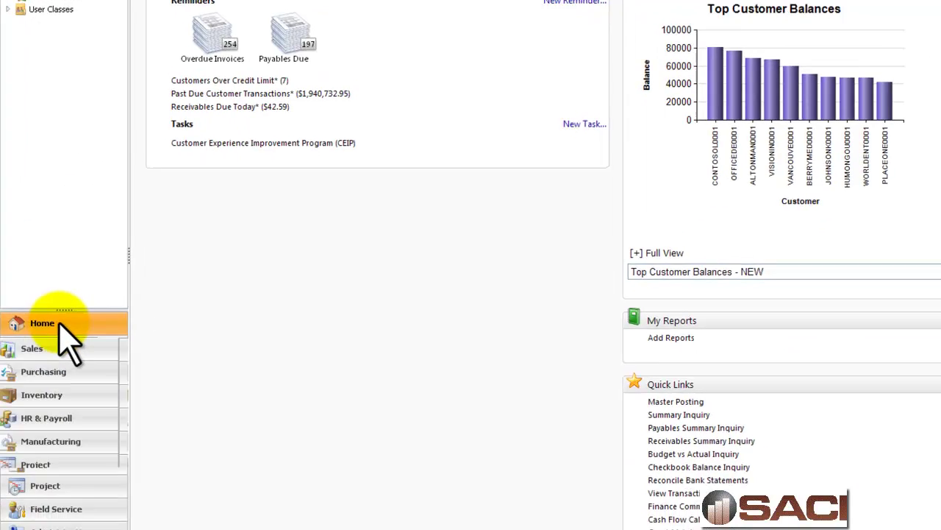
pyautogui.click(923, 210)
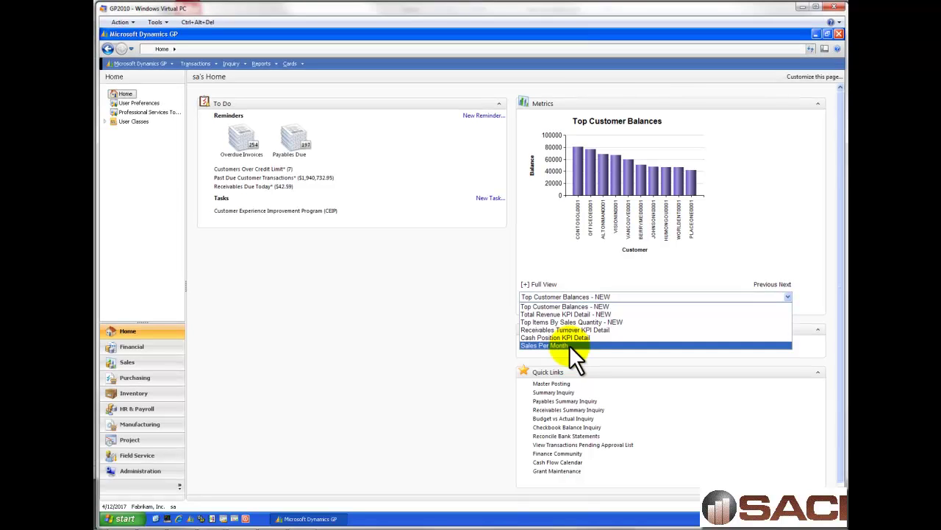
pyautogui.click(569, 345)
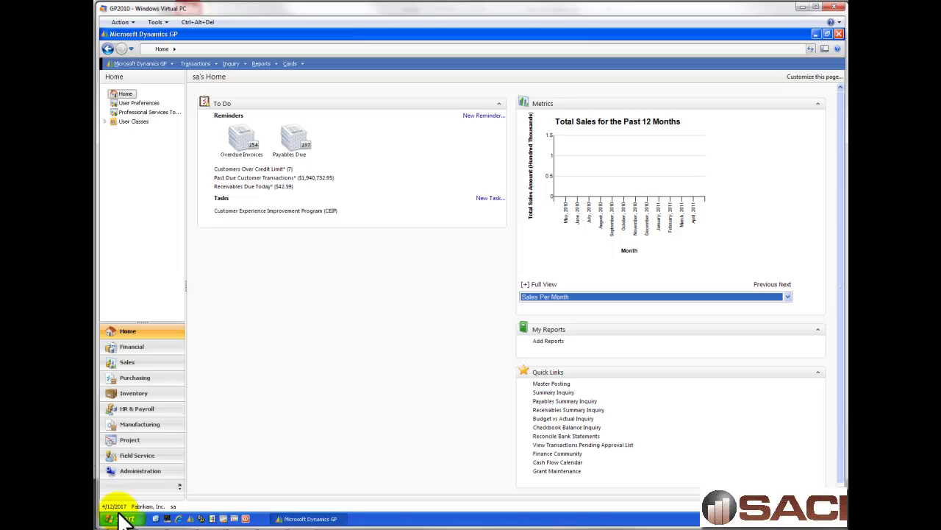
# Run the Sales Per Month report in full view with the user date set to 4/17/2017, and close the report window
pyautogui.click(548, 284)
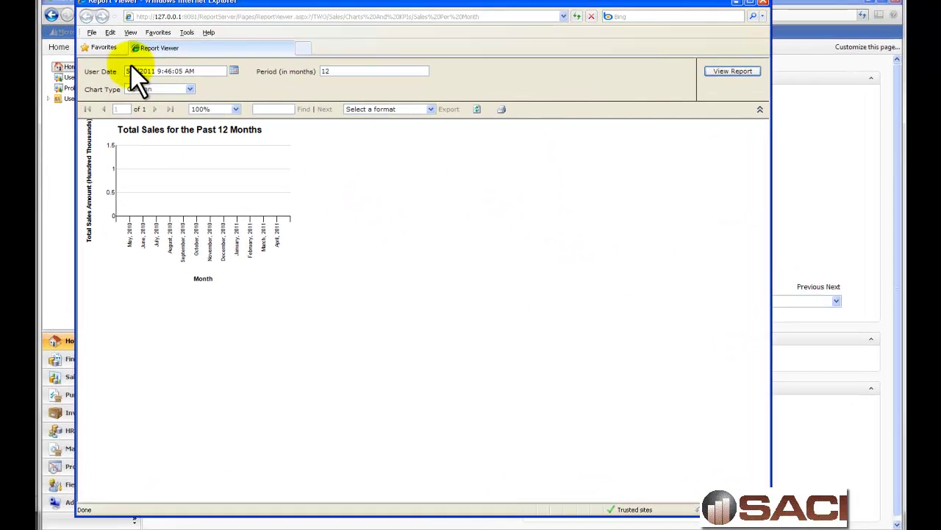
pyautogui.press('BackSpace')
pyautogui.write('4')
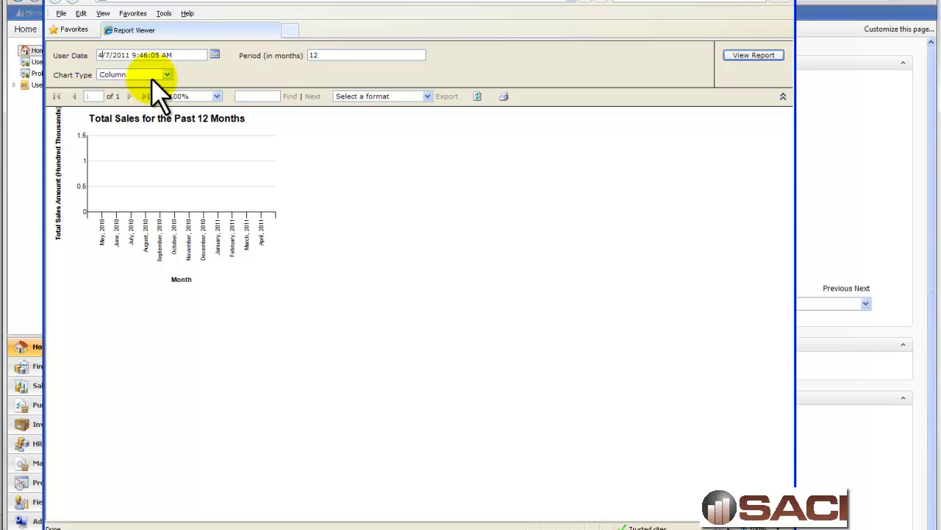
pyautogui.press('Right')
pyautogui.write('1')
pyautogui.press('Delete')
pyautogui.write('7')
pyautogui.click(768, 55)
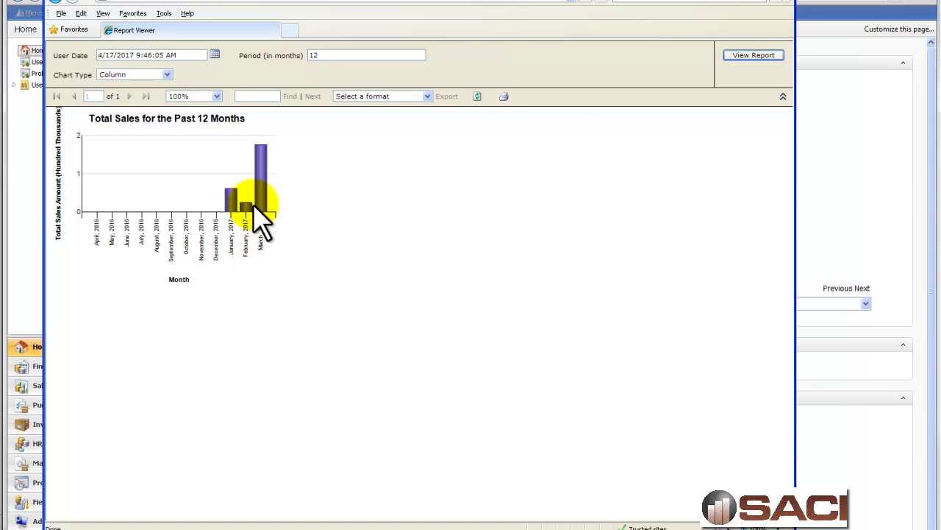
pyautogui.click(789, 4)
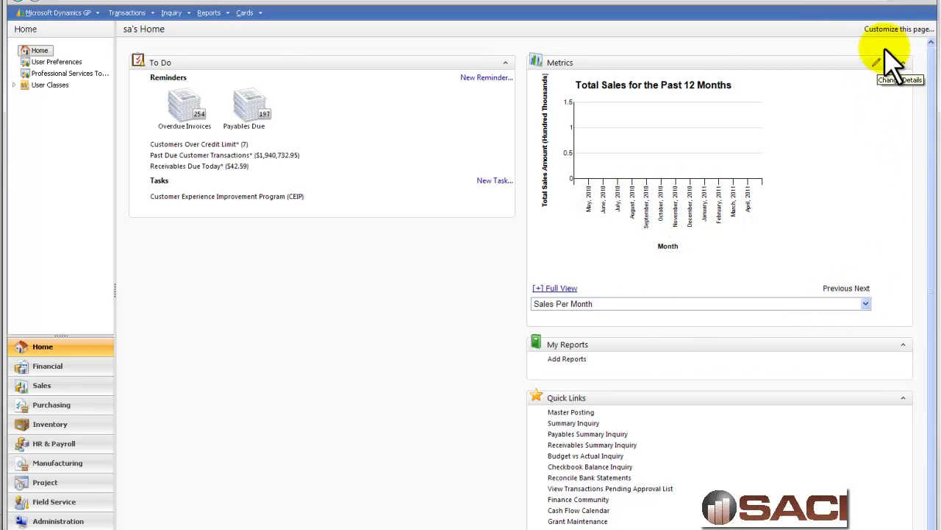
# Turn on Show All for the home page metrics and remove Sales Per Month and Cash Position KPI Detail from the metrics to display
pyautogui.click(897, 31)
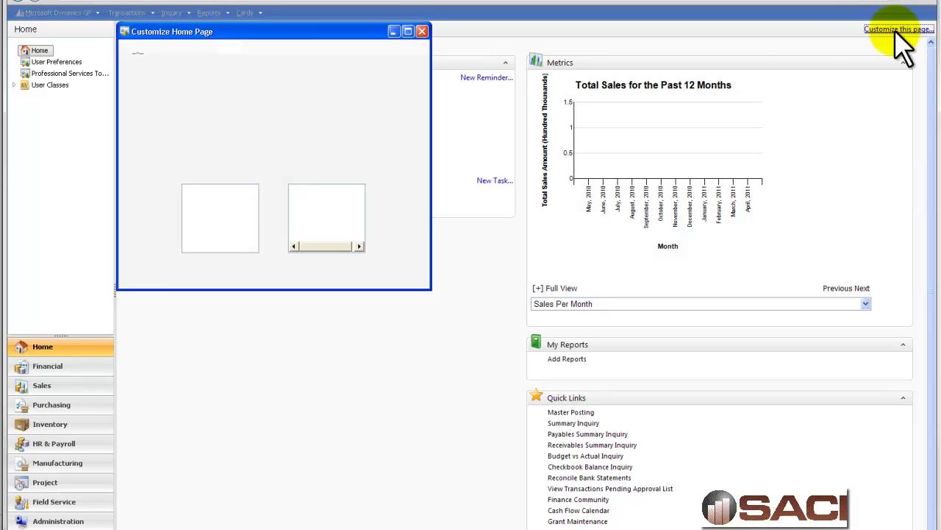
pyautogui.click(301, 119)
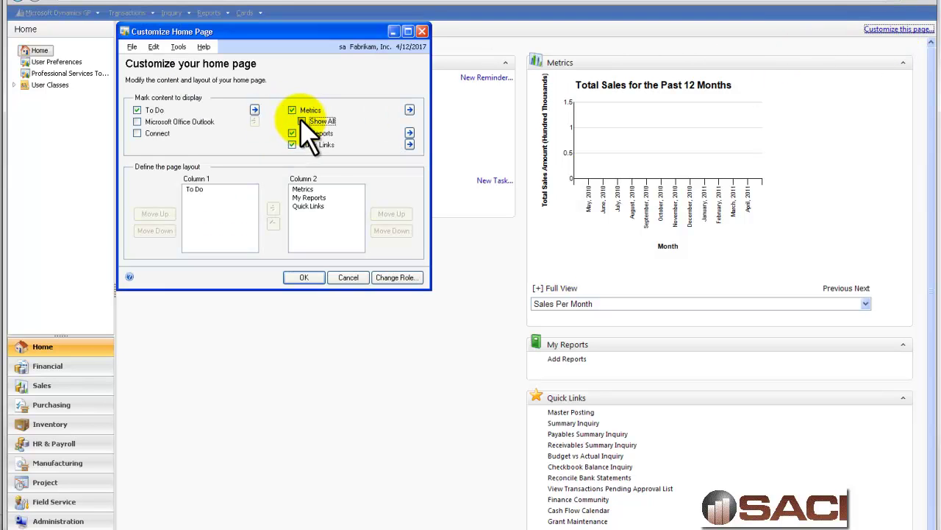
pyautogui.click(410, 110)
pyautogui.click(368, 139)
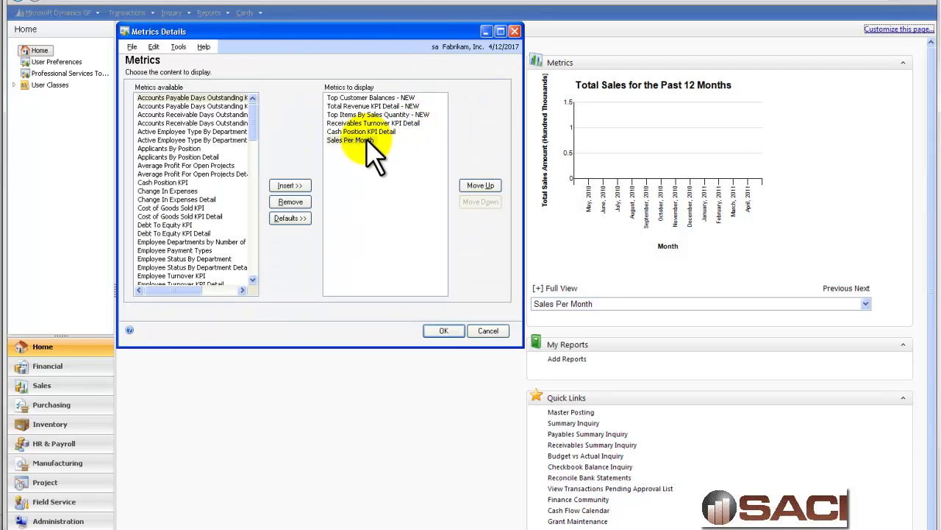
pyautogui.click(291, 202)
pyautogui.click(356, 131)
pyautogui.click(290, 203)
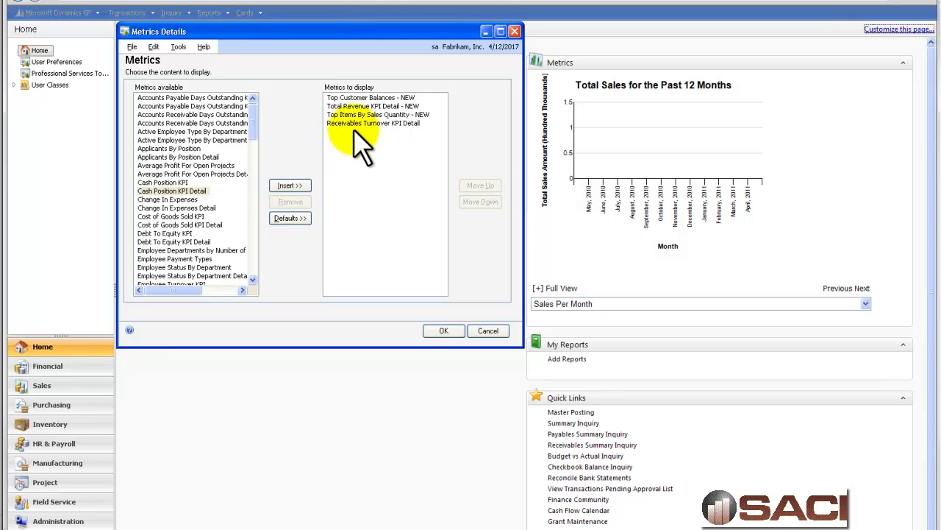
# Remove Top Items By Sales Quantity - NEW and Total Revenue KPI Detail - NEW from the displayed metrics, and apply the home page changes
pyautogui.click(368, 98)
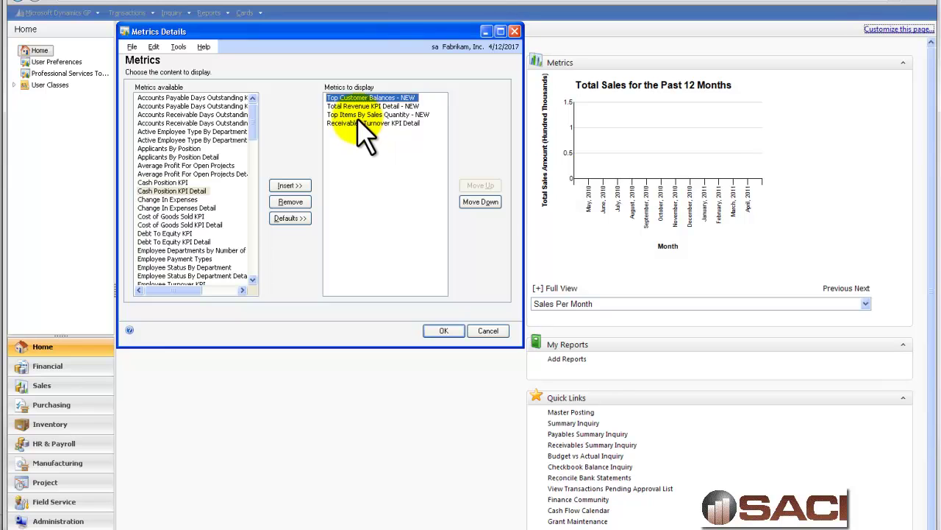
pyautogui.click(353, 125)
pyautogui.click(359, 115)
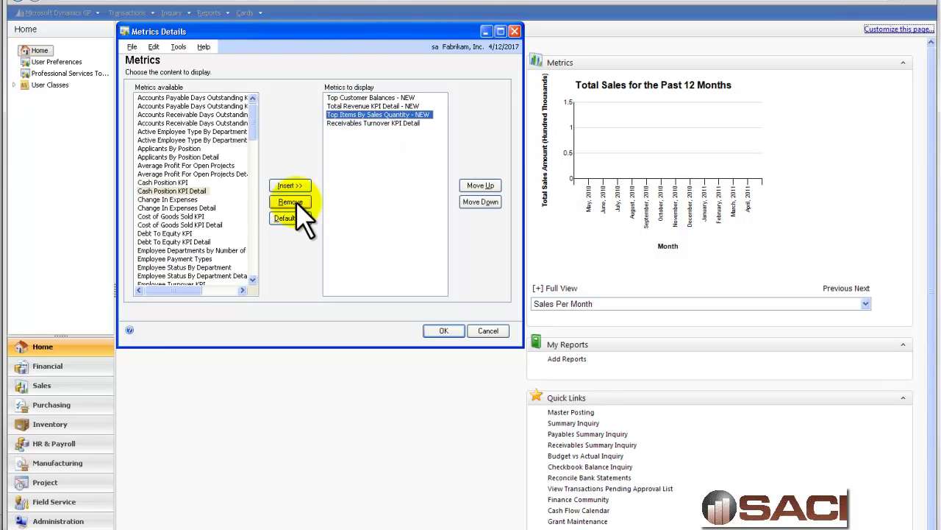
pyautogui.click(291, 202)
pyautogui.click(358, 106)
pyautogui.click(290, 201)
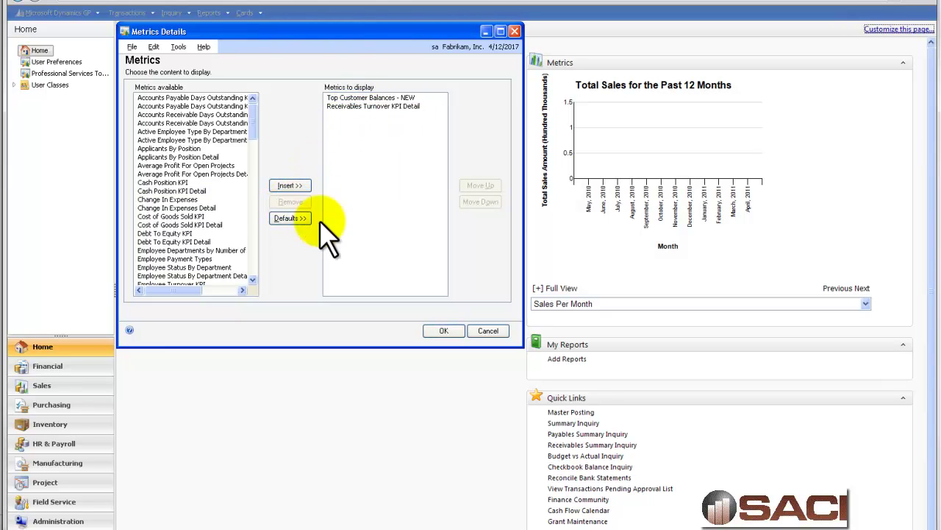
pyautogui.click(442, 330)
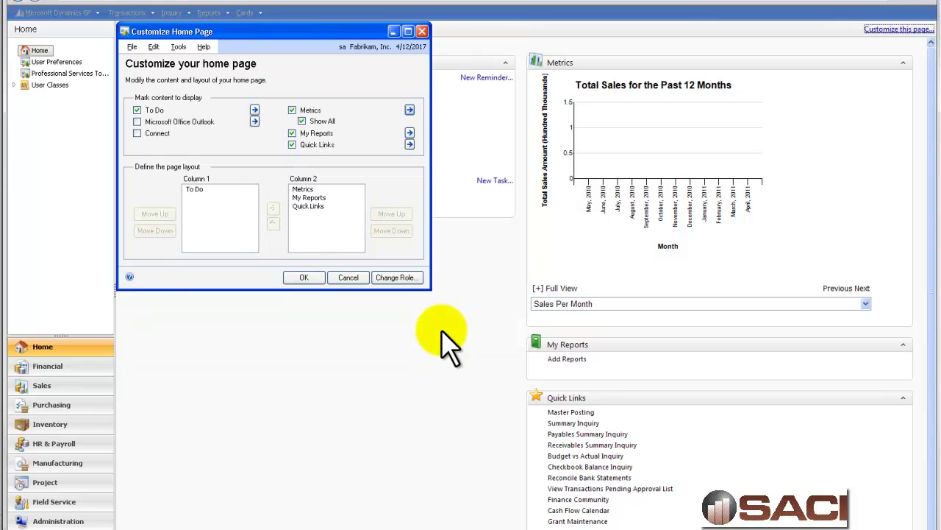
pyautogui.click(308, 278)
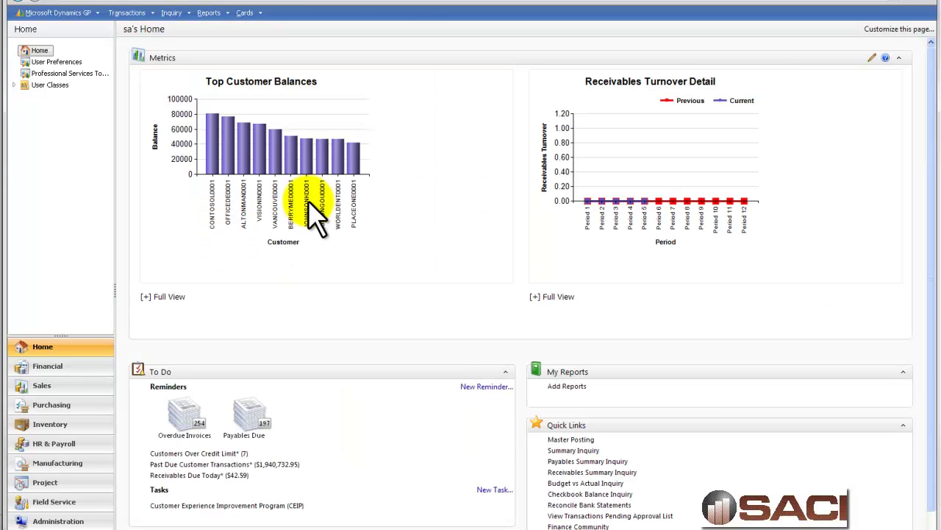